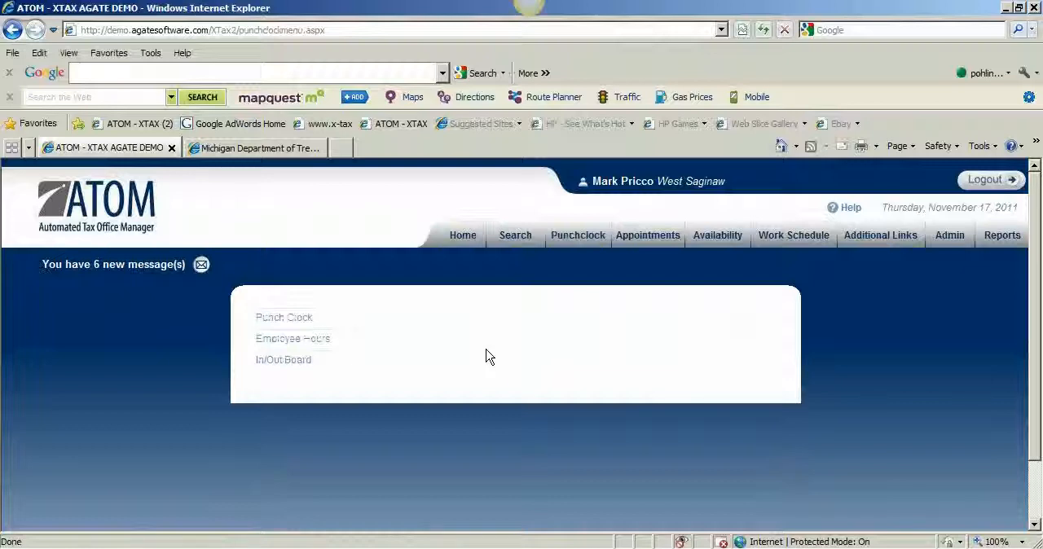
Open the signed-in user's profile and review the available Employee Hour Edit Permissions options without changing the selection
{"action": "left_click", "coordinate": [625, 186]}
{"action": "scroll", "coordinate": [580, 387], "scroll_direction": "down", "scroll_amount": 3}
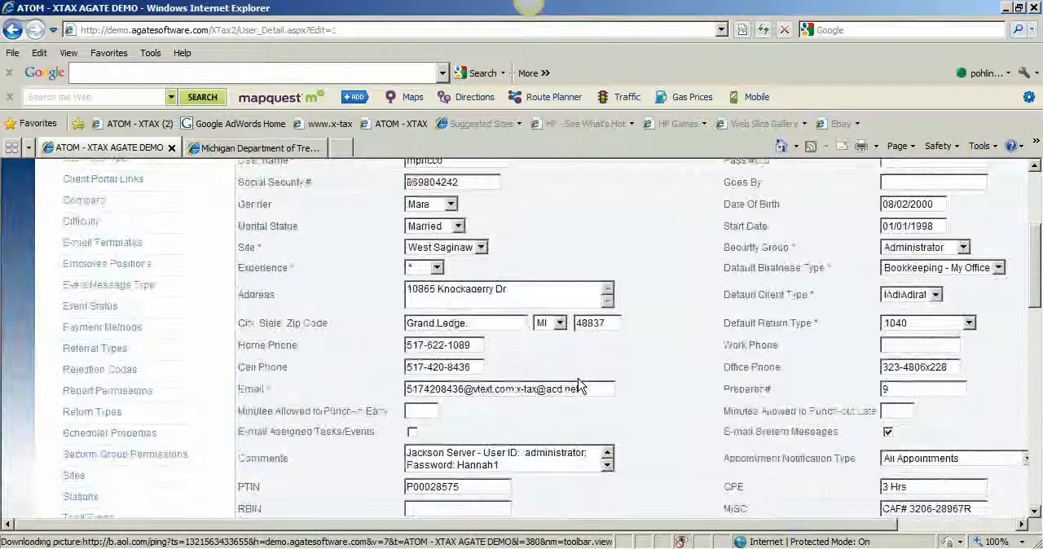
{"action": "scroll", "coordinate": [579, 387], "scroll_direction": "down", "scroll_amount": 3}
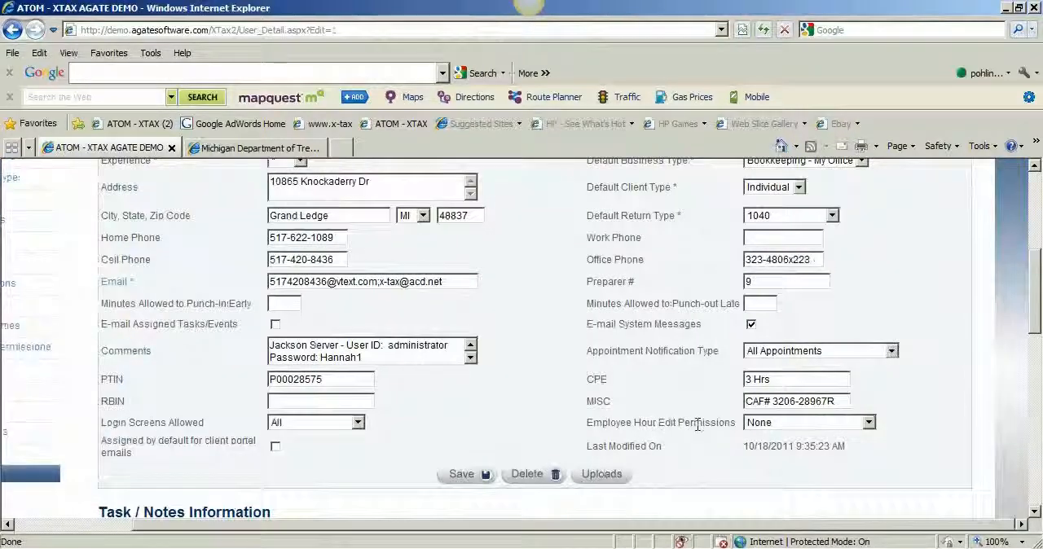
{"action": "left_click", "coordinate": [772, 426]}
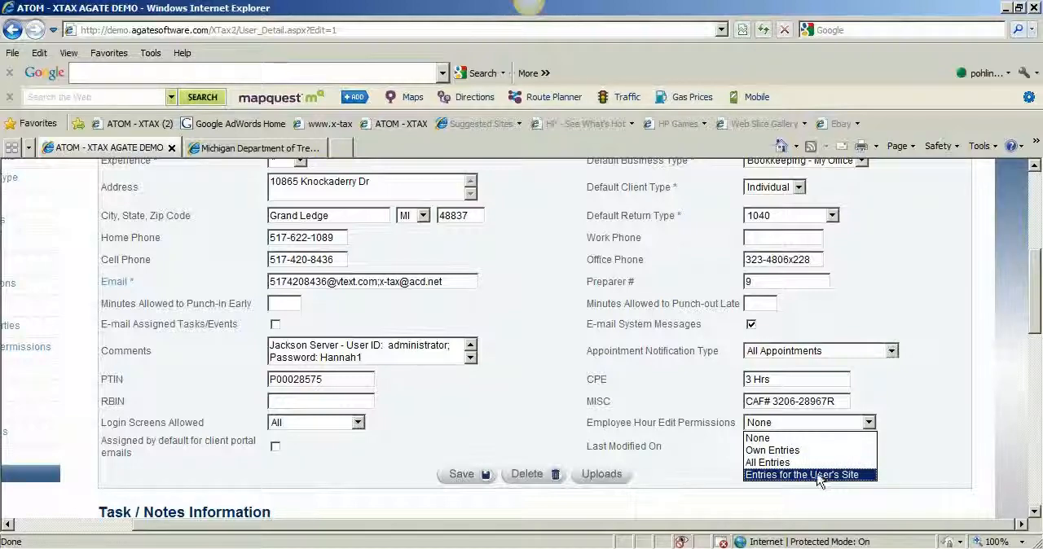
{"action": "left_click", "coordinate": [706, 467]}
Examine the profile's Minutes Allowed to Punch-in Early and Punch-out Late fields
{"action": "left_click_drag", "start_coordinate": [682, 526], "coordinate": [616, 534]}
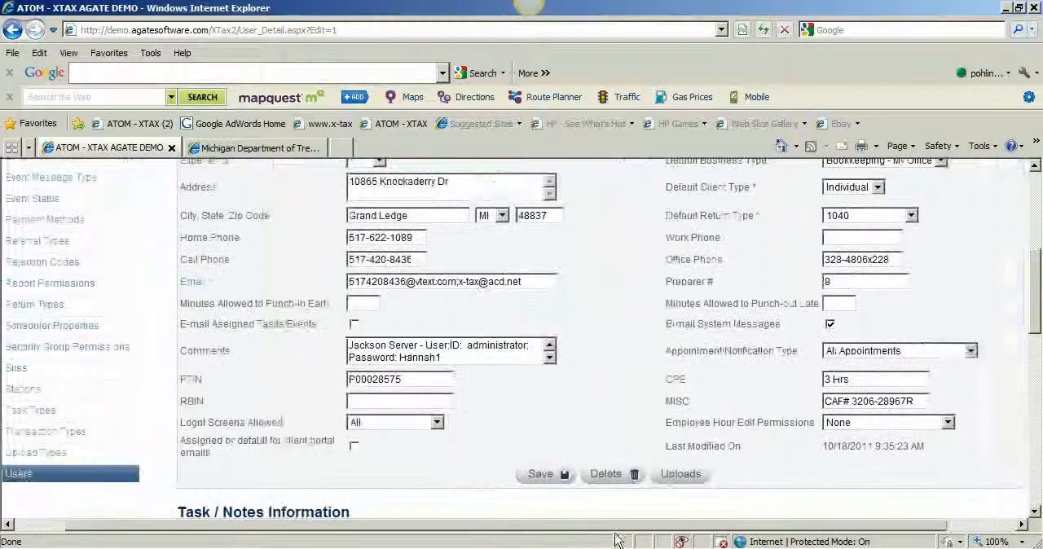
{"action": "left_click", "coordinate": [423, 302]}
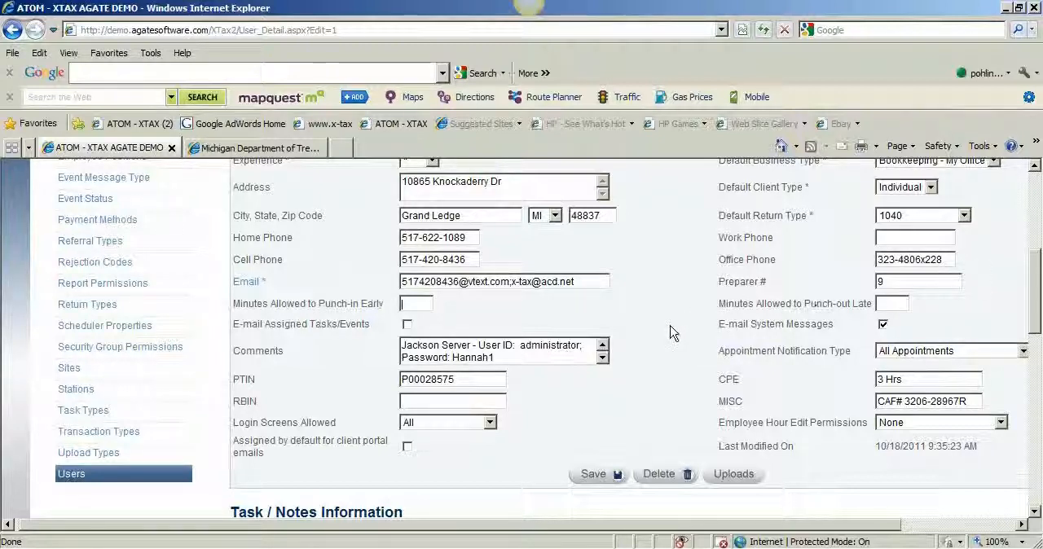
{"action": "scroll", "coordinate": [673, 333], "scroll_direction": "up", "scroll_amount": 5}
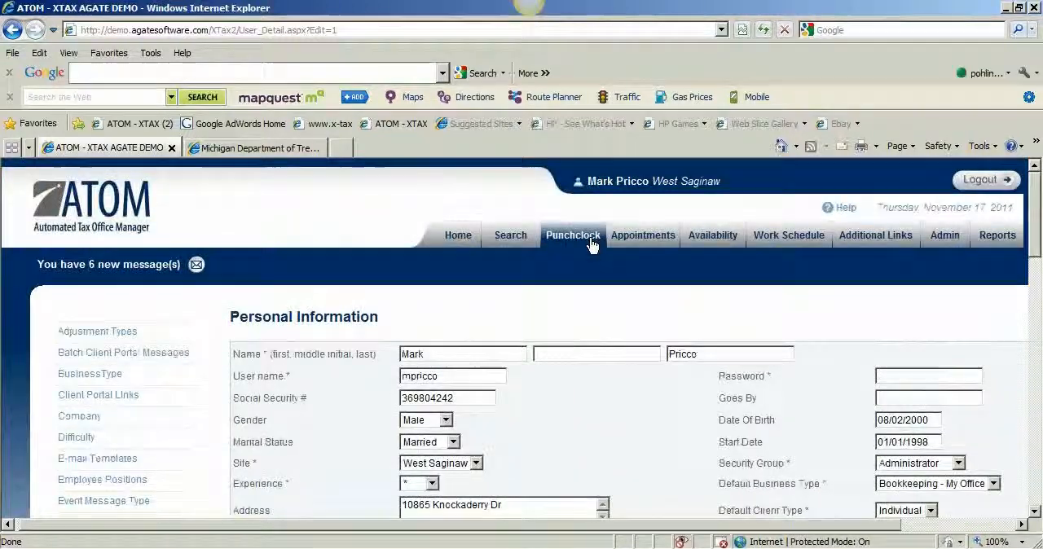
Open the Employee Hours page of the Punchclock section and bring up this week's logged entries
{"action": "left_click", "coordinate": [591, 244]}
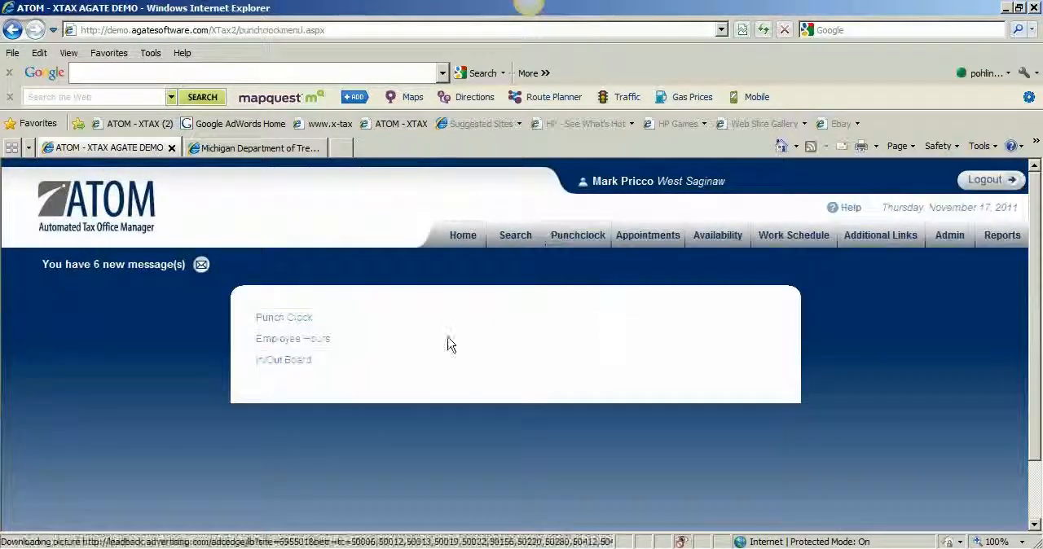
{"action": "left_click", "coordinate": [310, 342]}
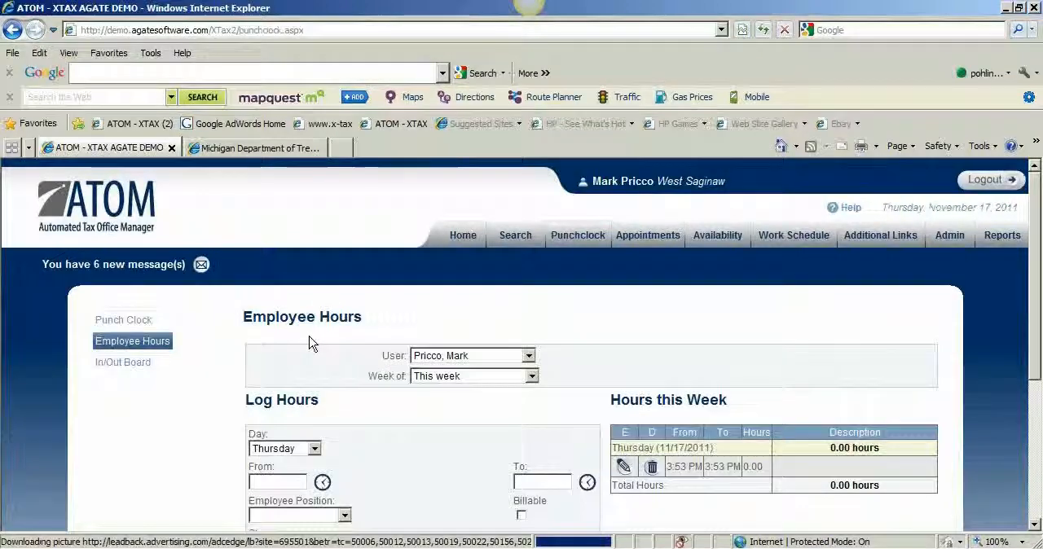
{"action": "scroll", "coordinate": [459, 399], "scroll_direction": "down", "scroll_amount": 1}
{"action": "scroll", "coordinate": [554, 315], "scroll_direction": "up", "scroll_amount": 1}
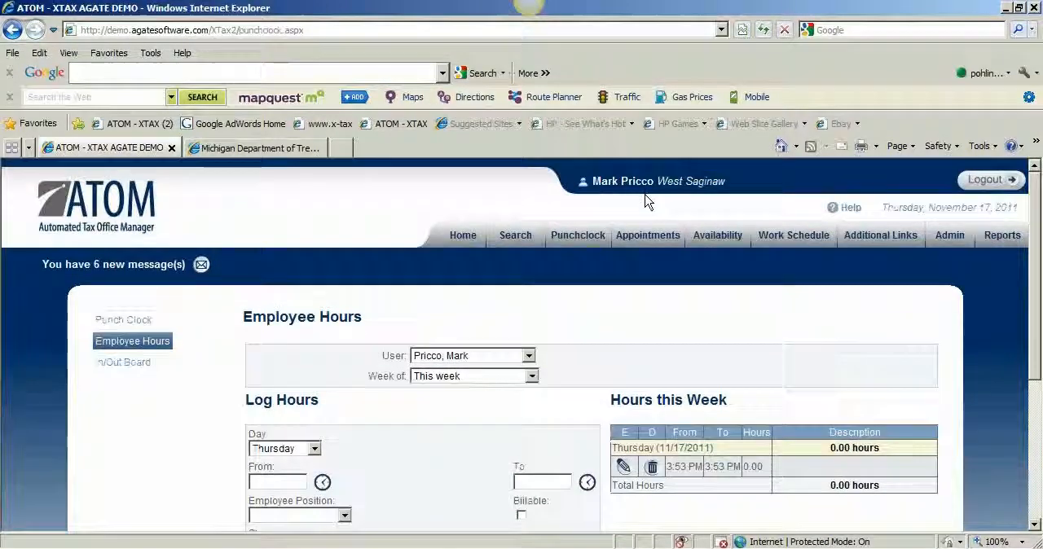
{"action": "scroll", "coordinate": [601, 296], "scroll_direction": "down", "scroll_amount": 3}
{"action": "scroll", "coordinate": [620, 302], "scroll_direction": "down", "scroll_amount": 2}
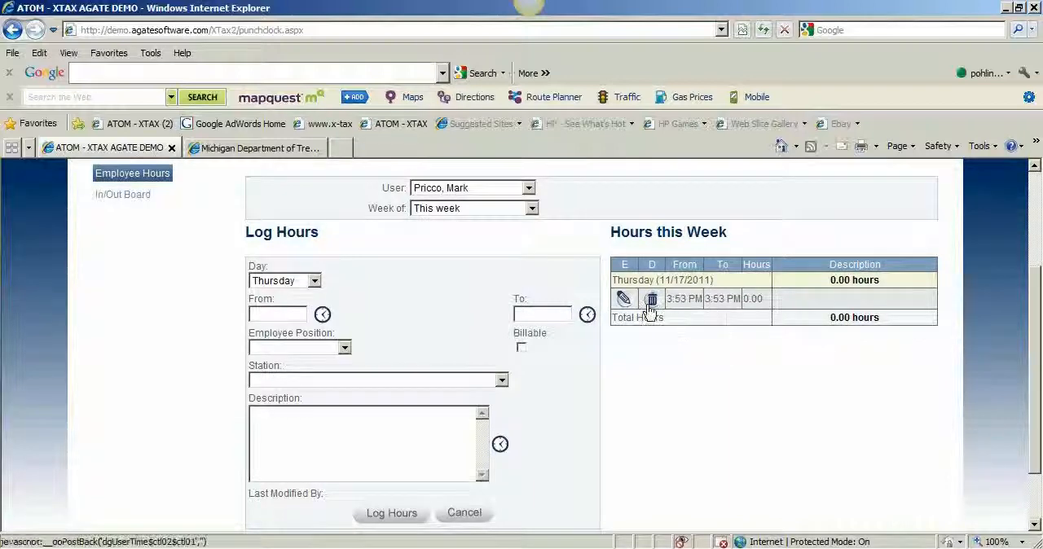
Edit the Thursday (11/17/2011) time entry and set its From time to 09:00 AM
{"action": "left_click", "coordinate": [623, 300]}
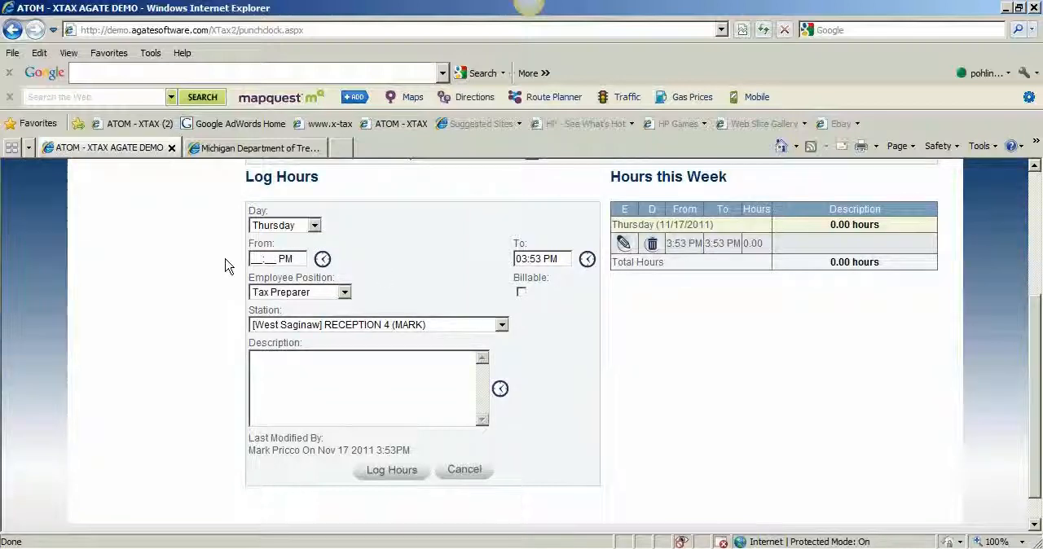
{"action": "type", "text": "0900"}
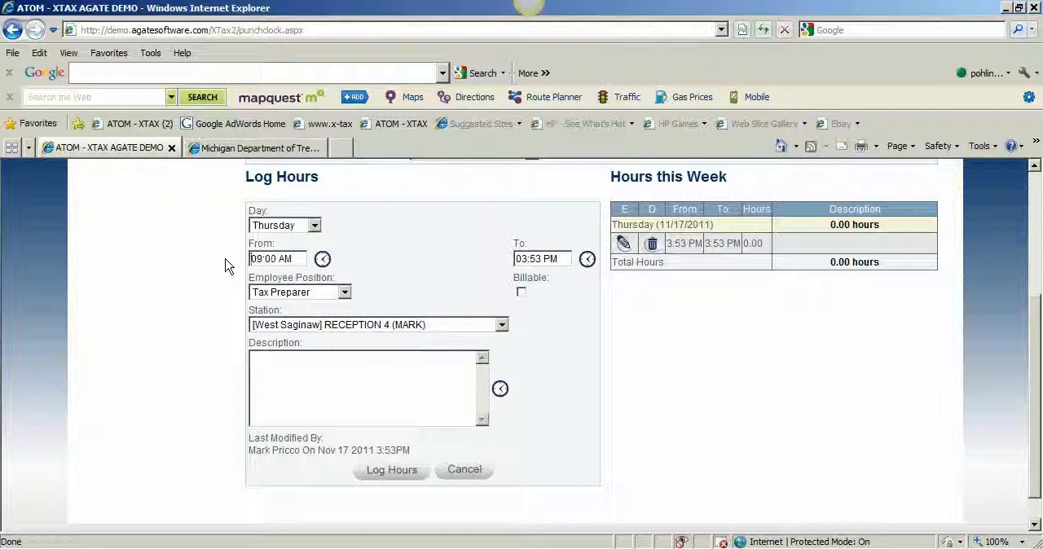
{"action": "type", "text": "a"}
Enter the description "Worked on Client Files Today" for the Thursday entry and log the hours
{"action": "left_click", "coordinate": [317, 368]}
{"action": "type", "text": "Worked on Client Filedday"}
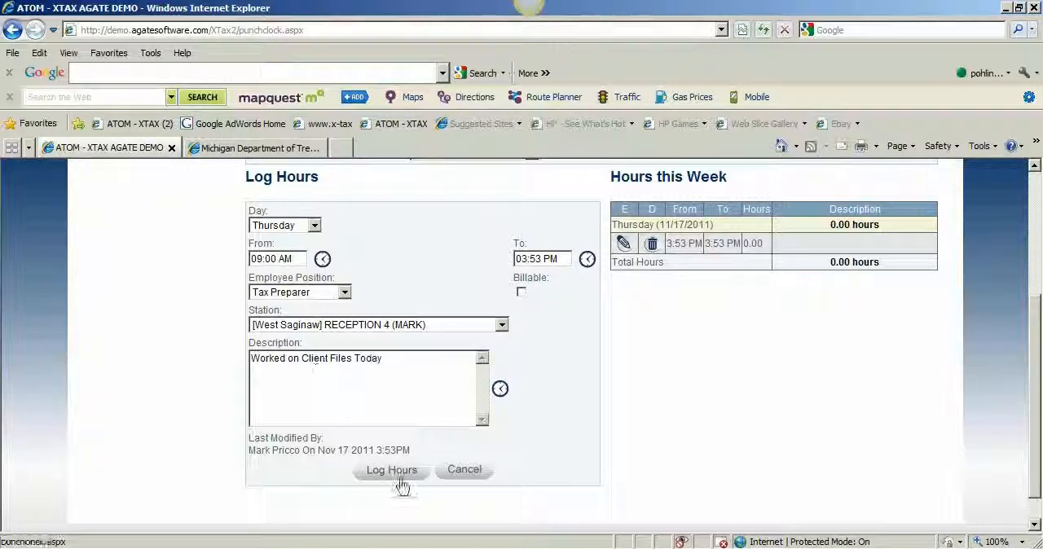
{"action": "left_click", "coordinate": [395, 473]}
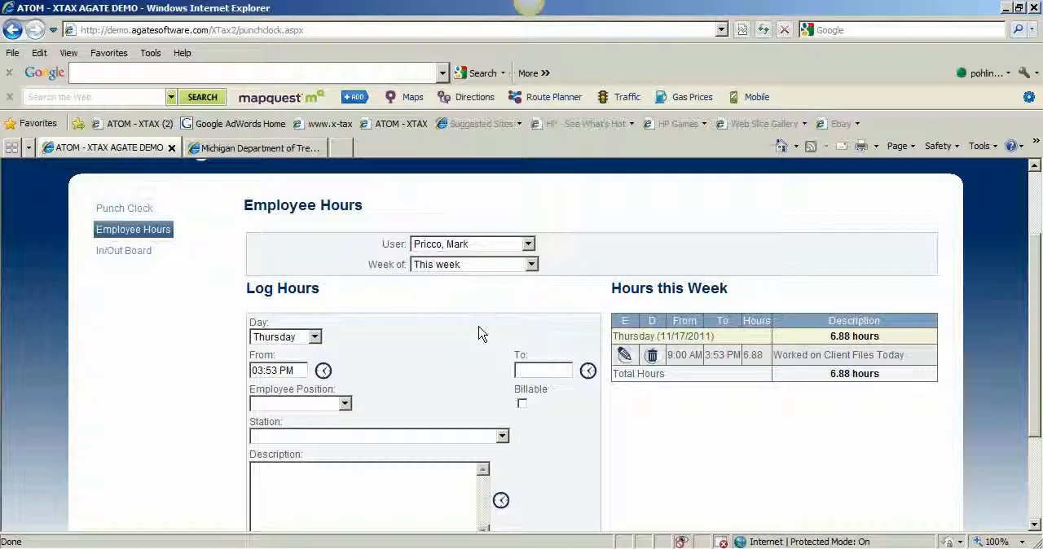
Review the list of users on the Employee Hours page and display the second listed employee's hours
{"action": "left_click", "coordinate": [441, 248]}
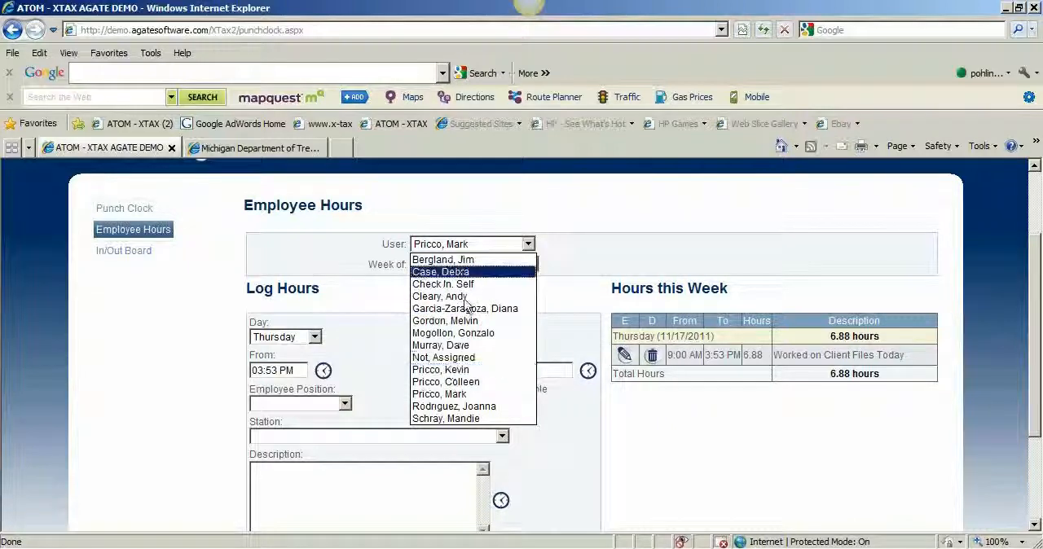
{"action": "left_click", "coordinate": [578, 430]}
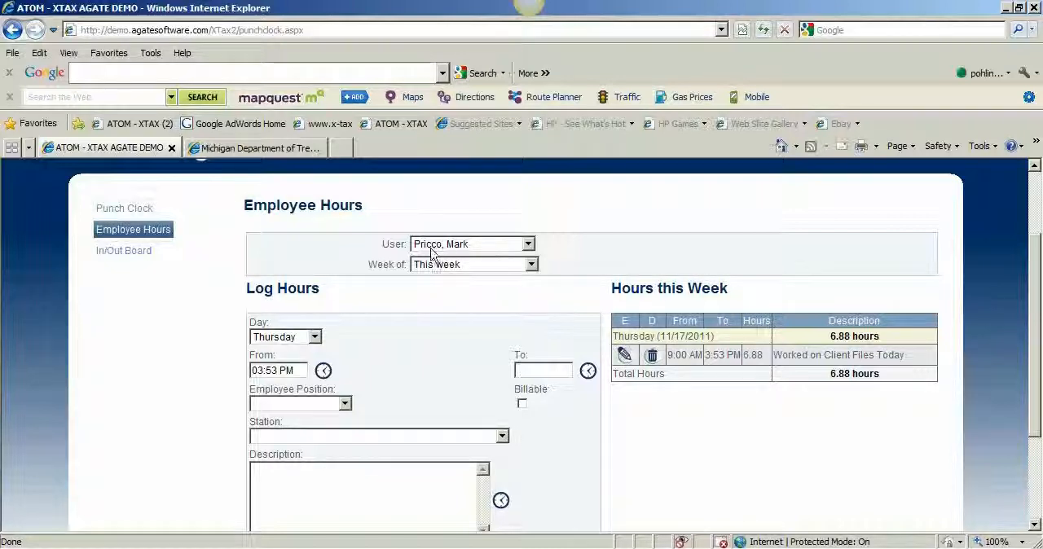
{"action": "left_click", "coordinate": [478, 247]}
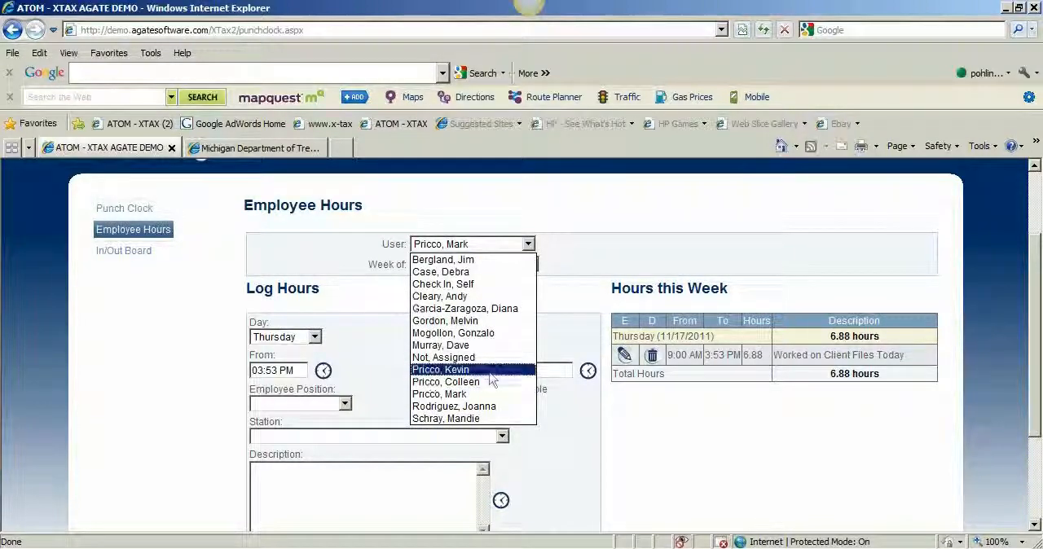
{"action": "left_click", "coordinate": [492, 276]}
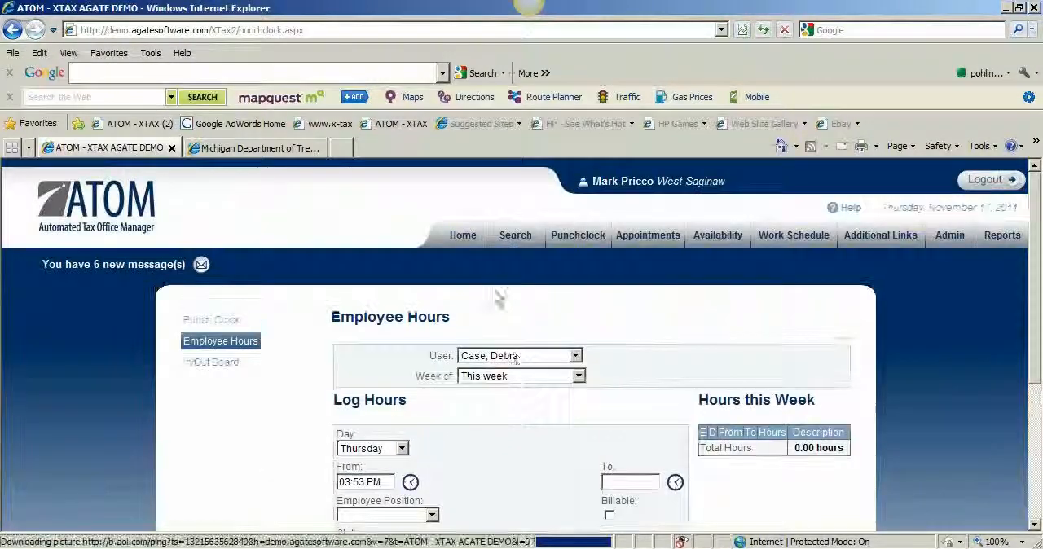
View the selected employee's hours for last week, and for the week of 10/02/2011 - 10/08/2011
{"action": "left_click", "coordinate": [525, 377]}
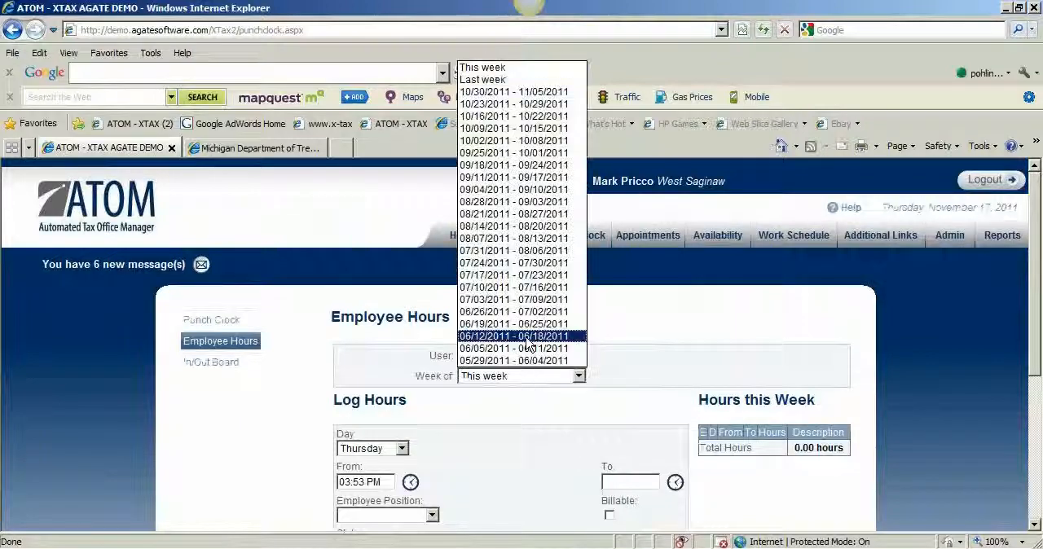
{"action": "left_click", "coordinate": [522, 81]}
{"action": "left_click", "coordinate": [526, 377]}
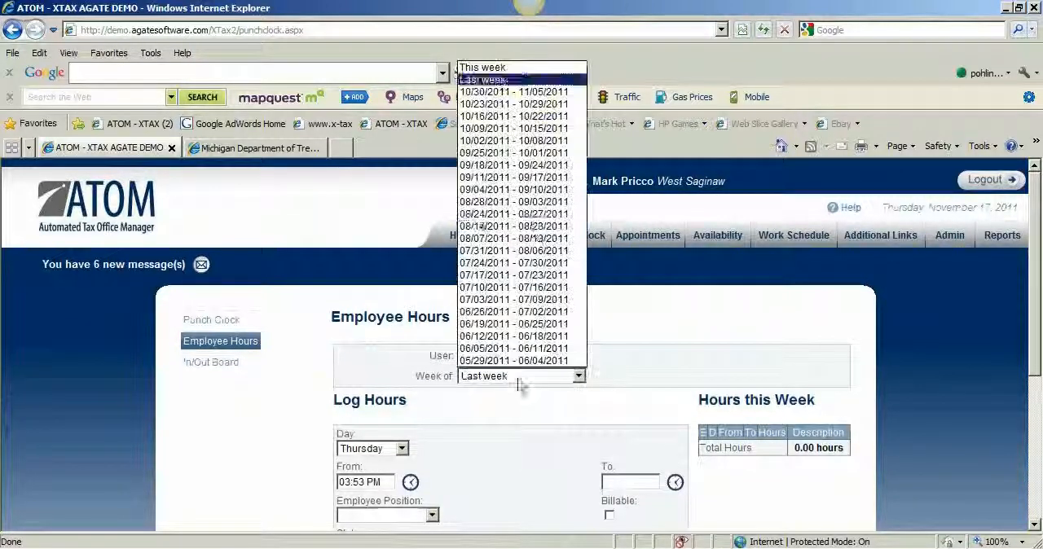
{"action": "left_click", "coordinate": [533, 142]}
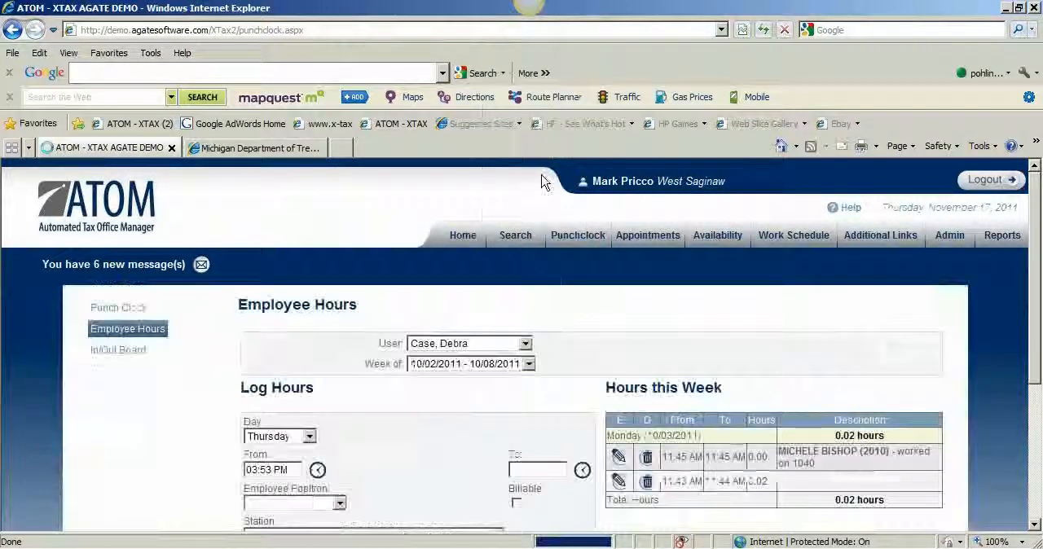
{"action": "scroll", "coordinate": [524, 282], "scroll_direction": "down", "scroll_amount": 2}
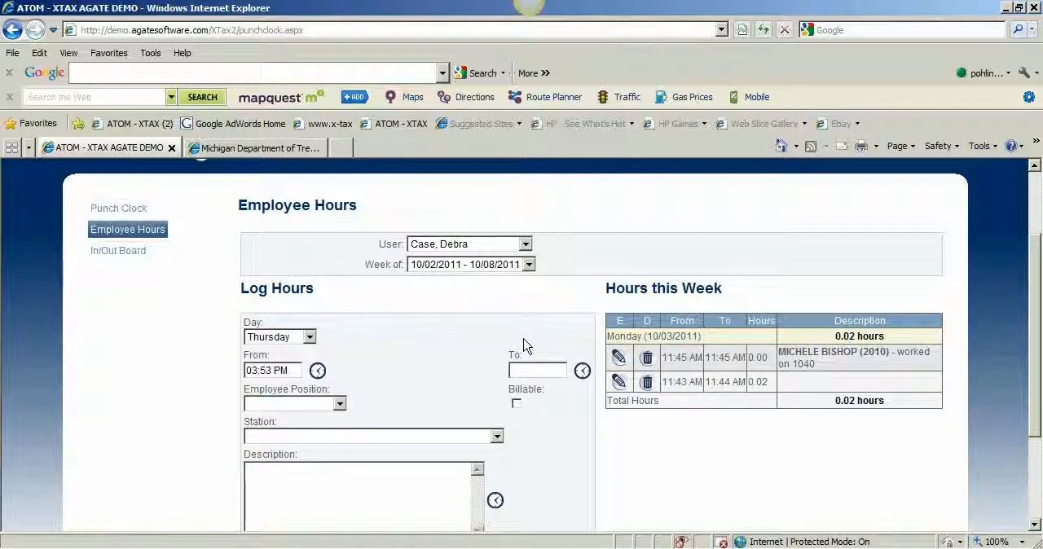
Look over the user list again and reload Employee Hours to show the signed-in user's current week
{"action": "left_click", "coordinate": [525, 244]}
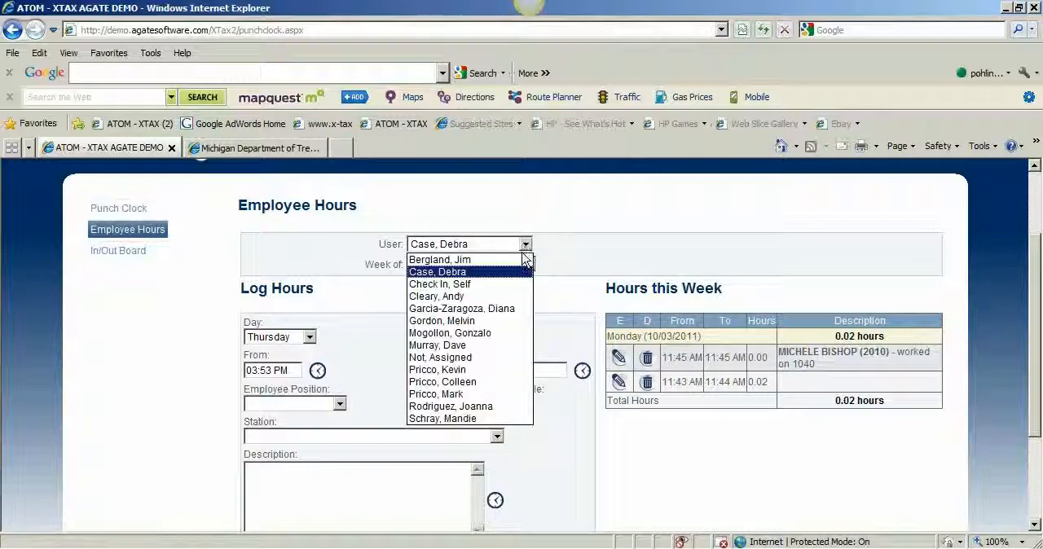
{"action": "left_click", "coordinate": [578, 266]}
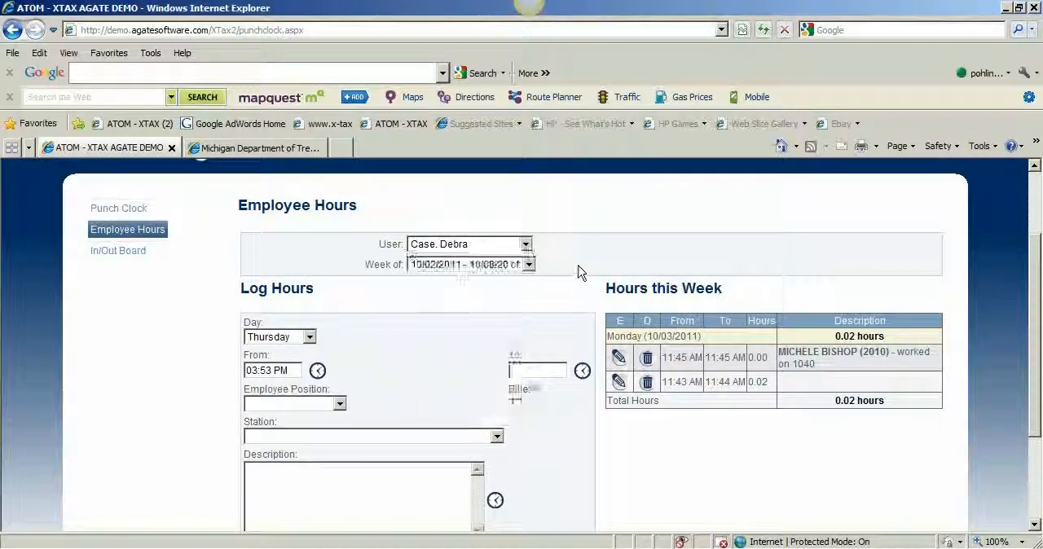
{"action": "left_click", "coordinate": [126, 232]}
{"action": "scroll", "coordinate": [291, 347], "scroll_direction": "down", "scroll_amount": 3}
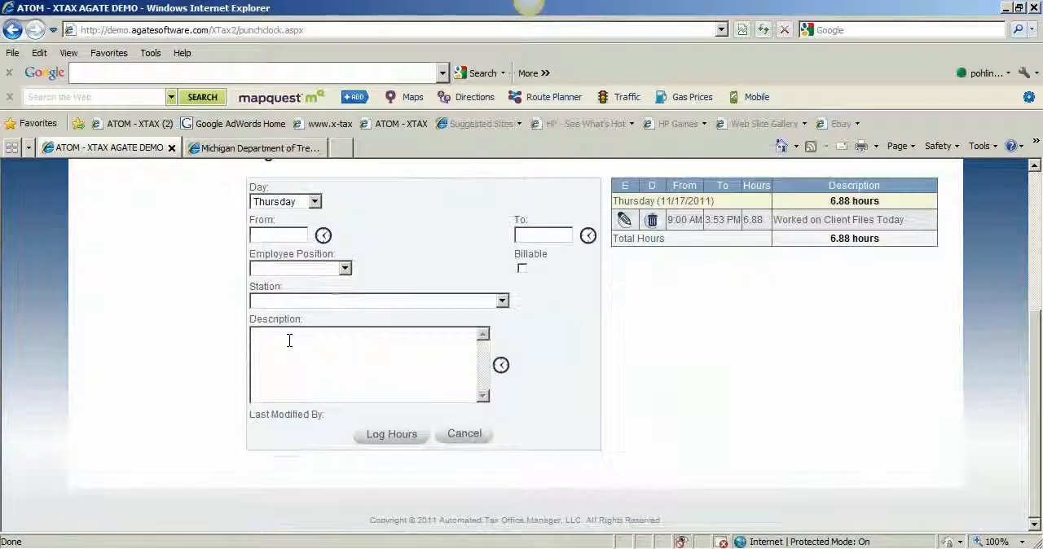
Open the Thursday (11/17/2011) entry for editing and examine its Last Modified By details
{"action": "left_click", "coordinate": [625, 221]}
{"action": "scroll", "coordinate": [340, 462], "scroll_direction": "down", "scroll_amount": 2}
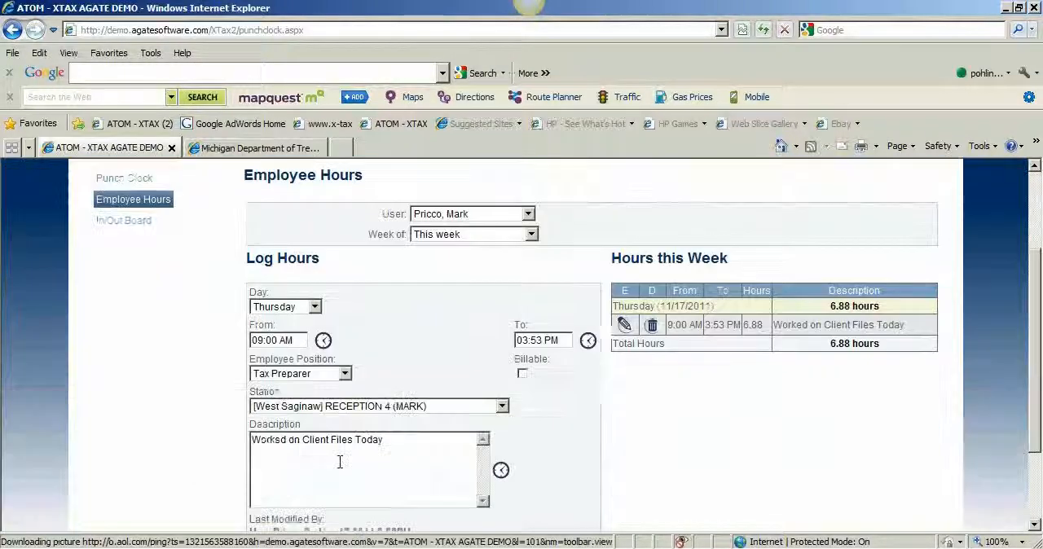
{"action": "scroll", "coordinate": [340, 462], "scroll_direction": "down", "scroll_amount": 2}
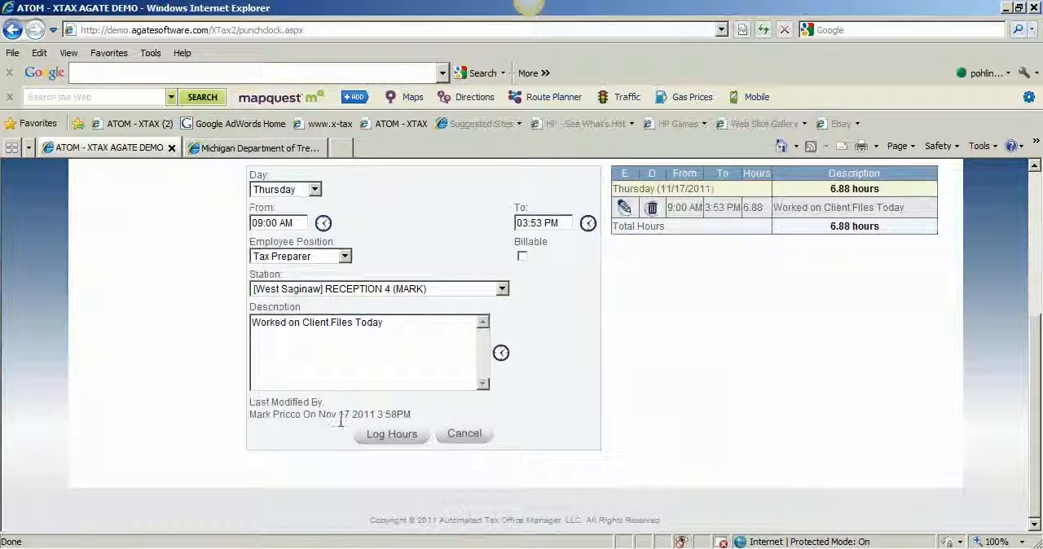